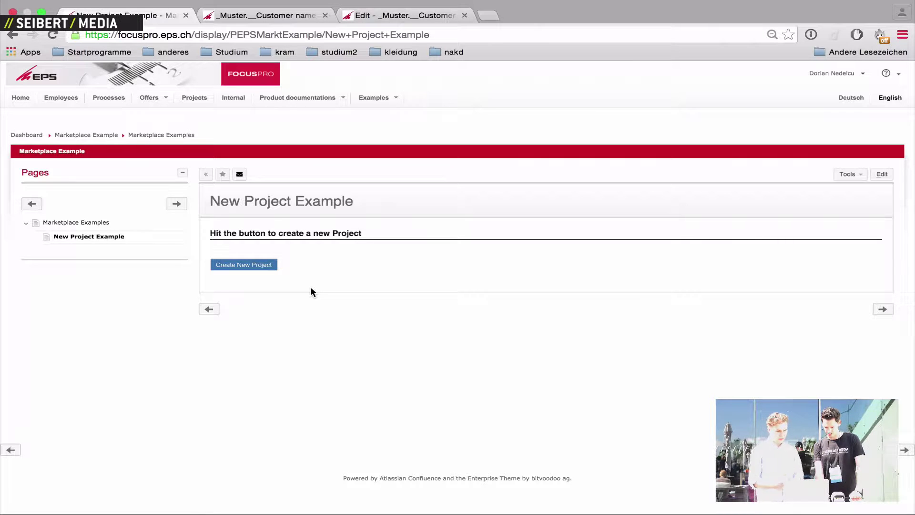
Start a new project tree and enter short customer name SM, customer name Seibert Media and project number 1234
{"action": "left_click", "coordinate": [262, 269]}
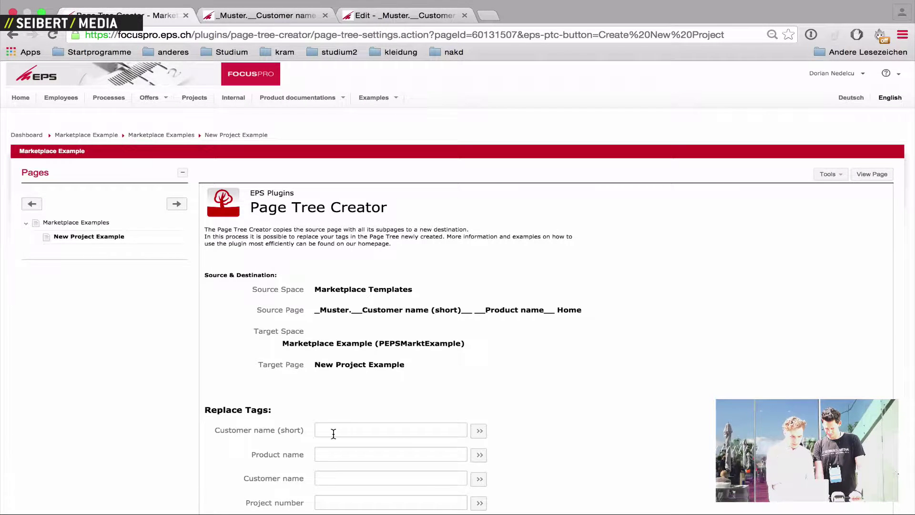
{"action": "scroll", "coordinate": [334, 433], "scroll_direction": "down", "scroll_amount": 5}
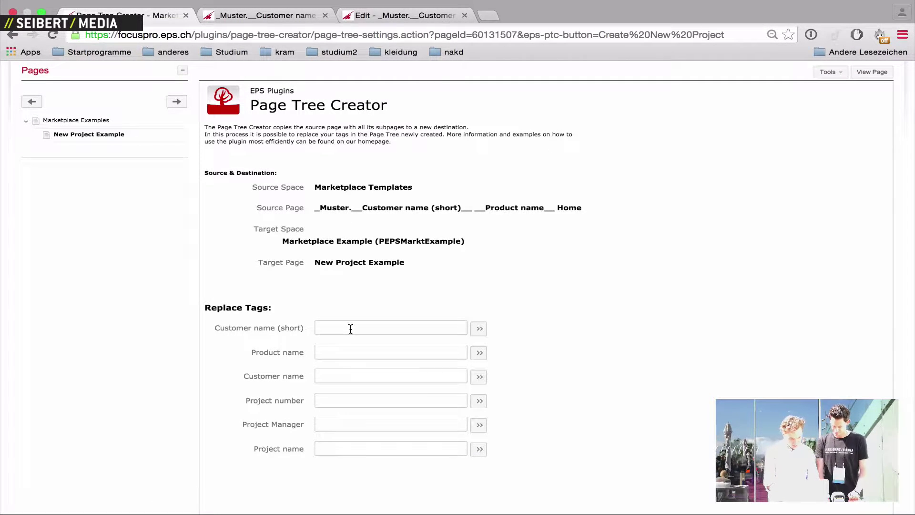
{"action": "left_click", "coordinate": [351, 329]}
{"action": "type", "text": "SM"}
{"action": "left_click", "coordinate": [348, 356]}
{"action": "left_click", "coordinate": [339, 380]}
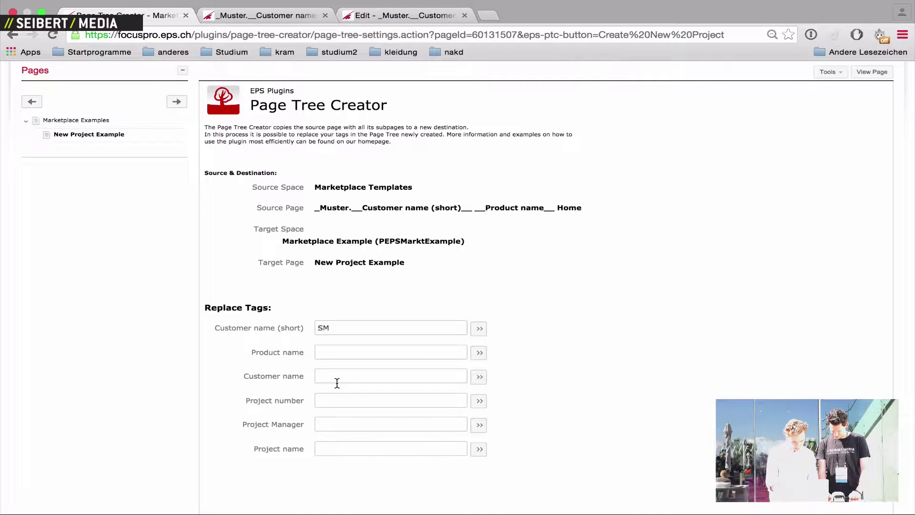
{"action": "type", "text": "Sei"}
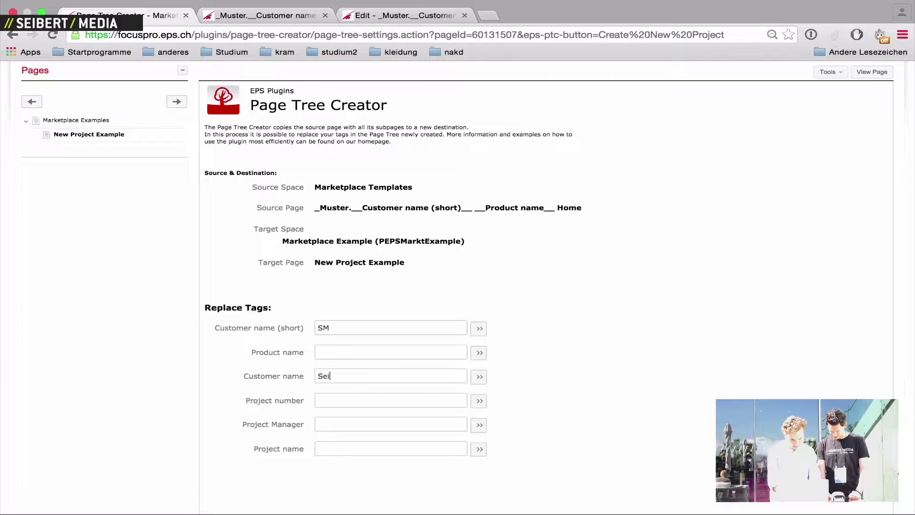
{"action": "type", "text": "bert Med"}
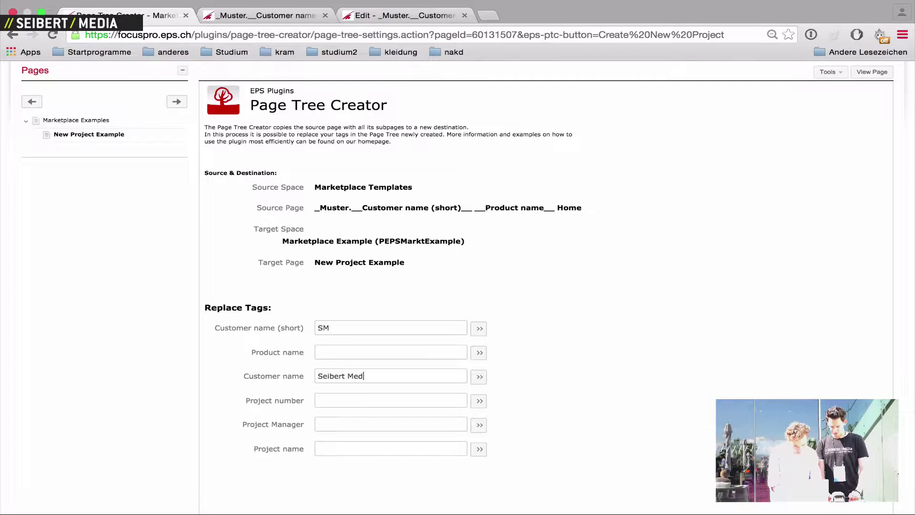
{"action": "type", "text": "aa"}
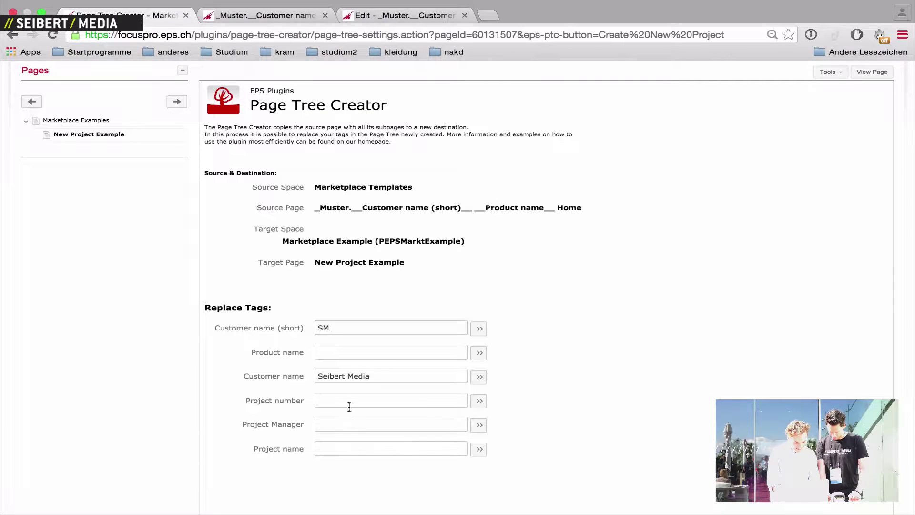
{"action": "type", "text": "1234"}
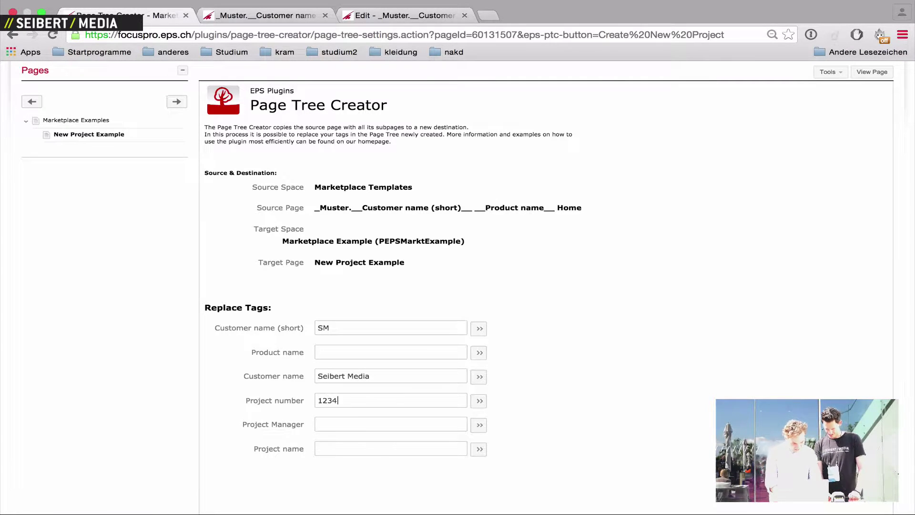
Fill in the project manager's name and the project name EPS - SM
{"action": "left_click", "coordinate": [348, 422]}
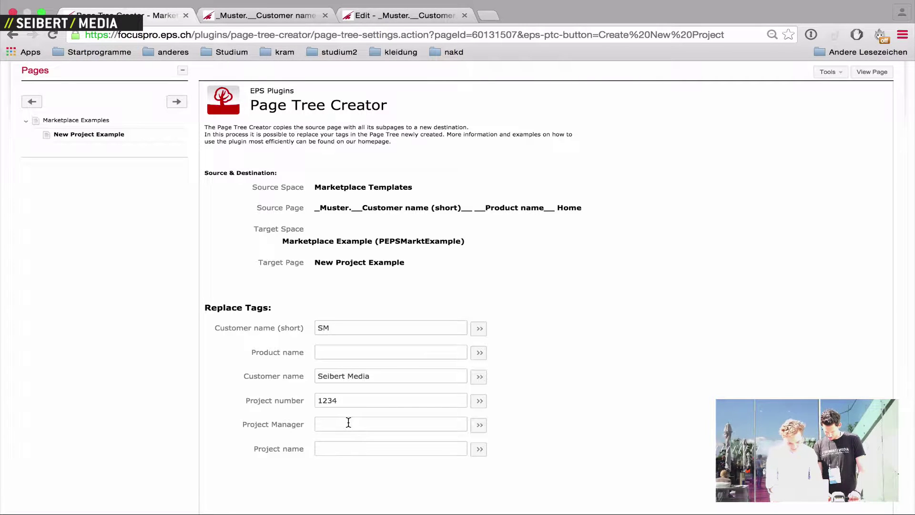
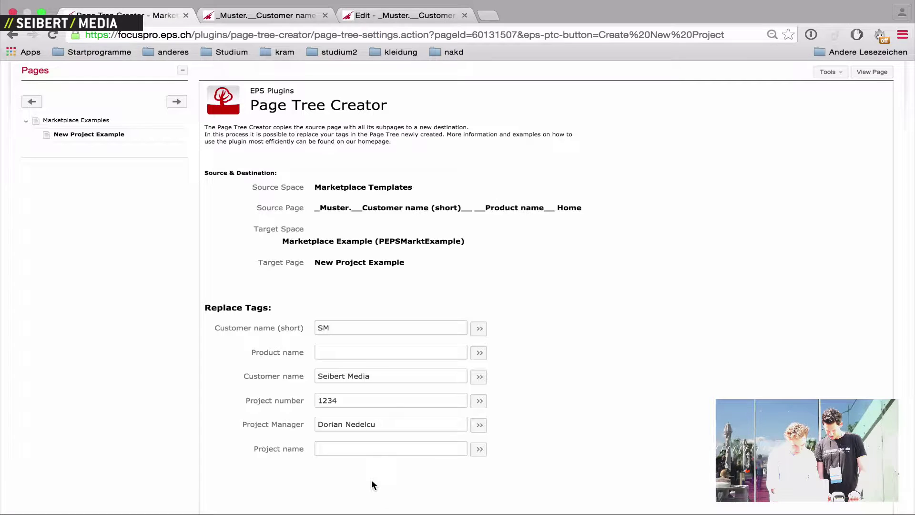
{"action": "left_click", "coordinate": [372, 450]}
{"action": "type", "text": "EPS - SM"}
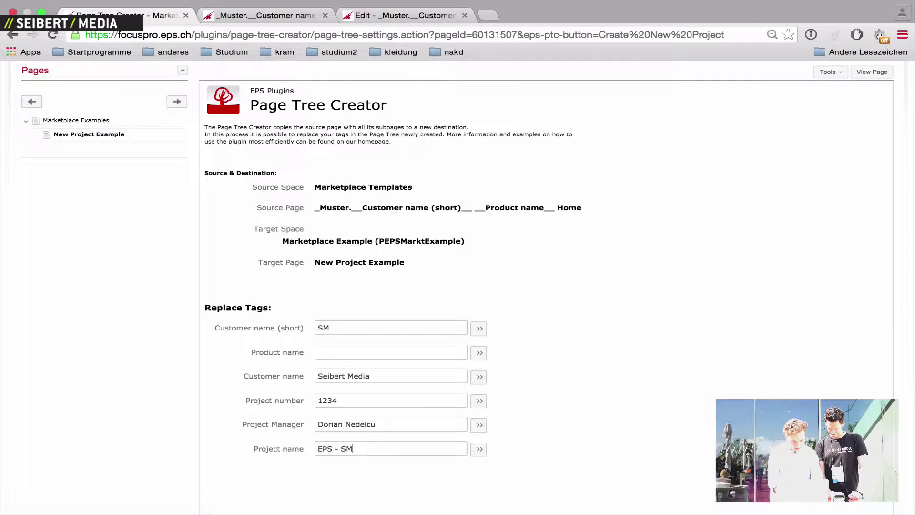
{"action": "scroll", "coordinate": [430, 509], "scroll_direction": "down", "scroll_amount": 3}
{"action": "scroll", "coordinate": [429, 509], "scroll_direction": "down", "scroll_amount": 2}
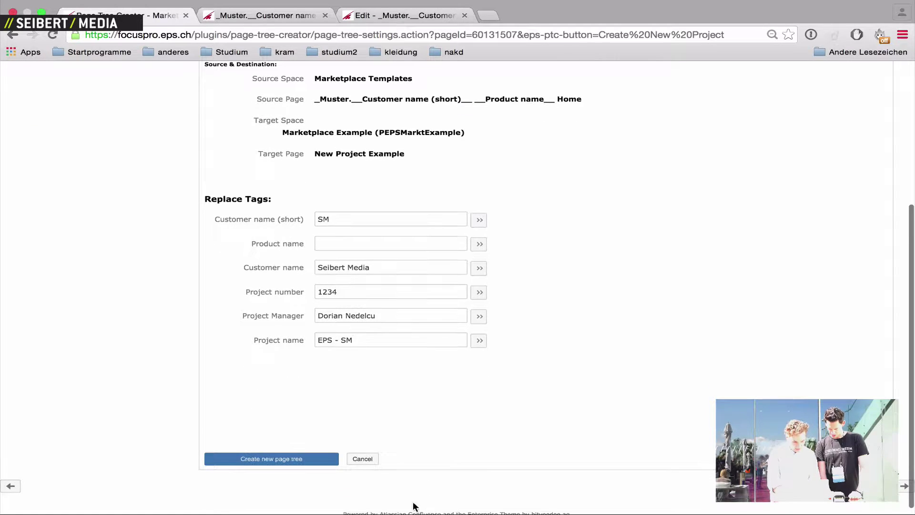
Generate the SM Home tree with Management, Infrastructur and Produkt subpages under New Project Example
{"action": "left_click", "coordinate": [299, 463]}
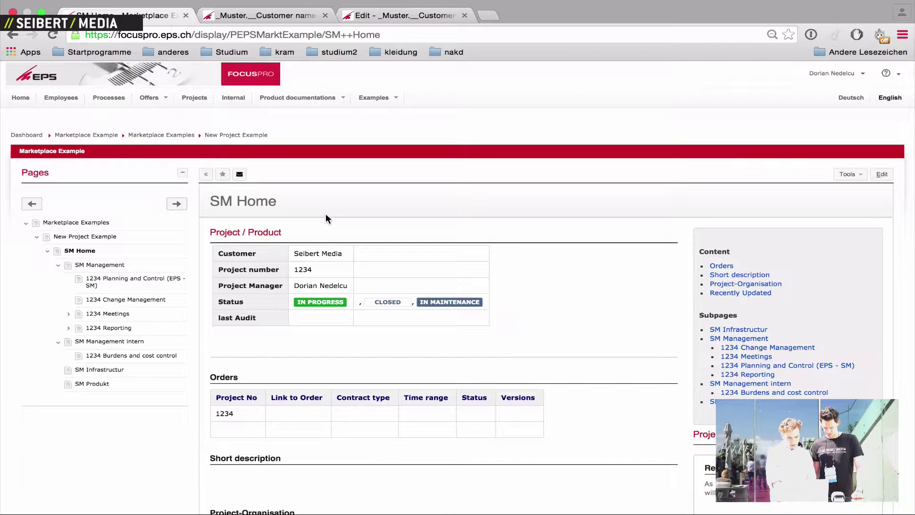
Return to the _Muster template home page and expand its Management subpage to inspect the placeholder tags
{"action": "left_click", "coordinate": [273, 16]}
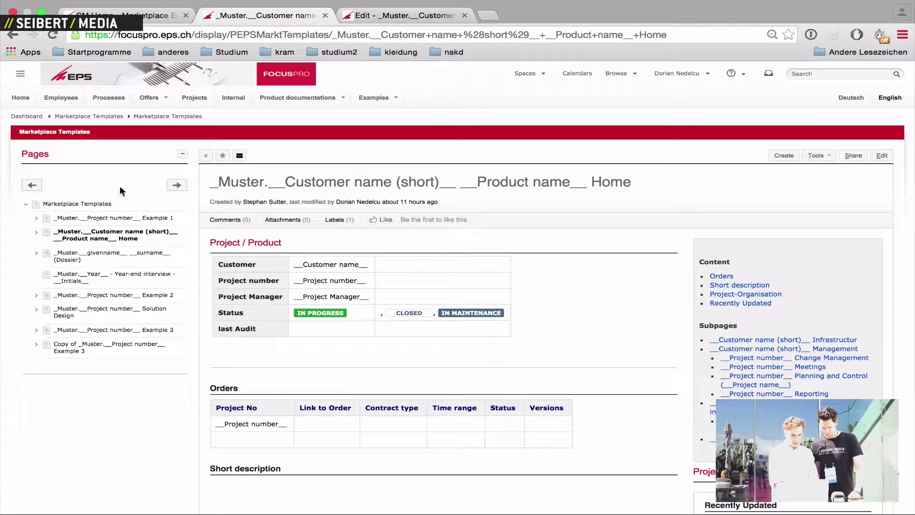
{"action": "left_click", "coordinate": [36, 233]}
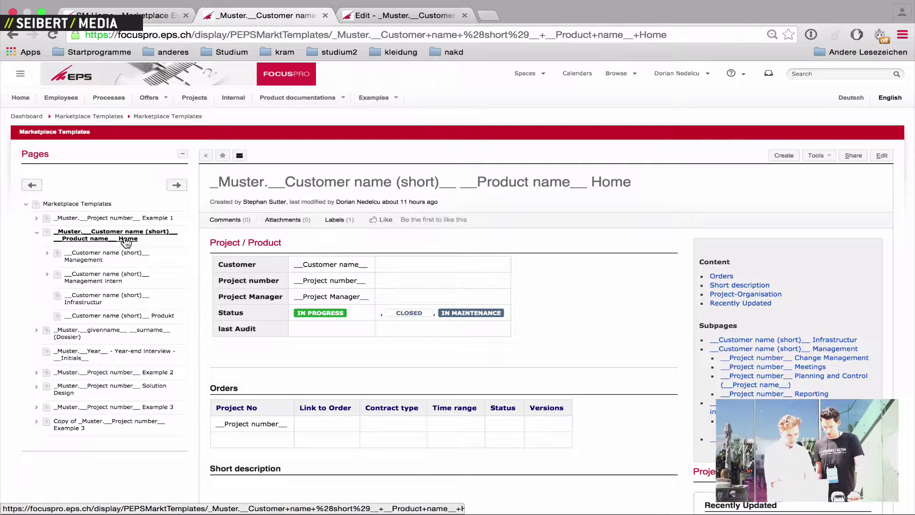
{"action": "left_click", "coordinate": [47, 253]}
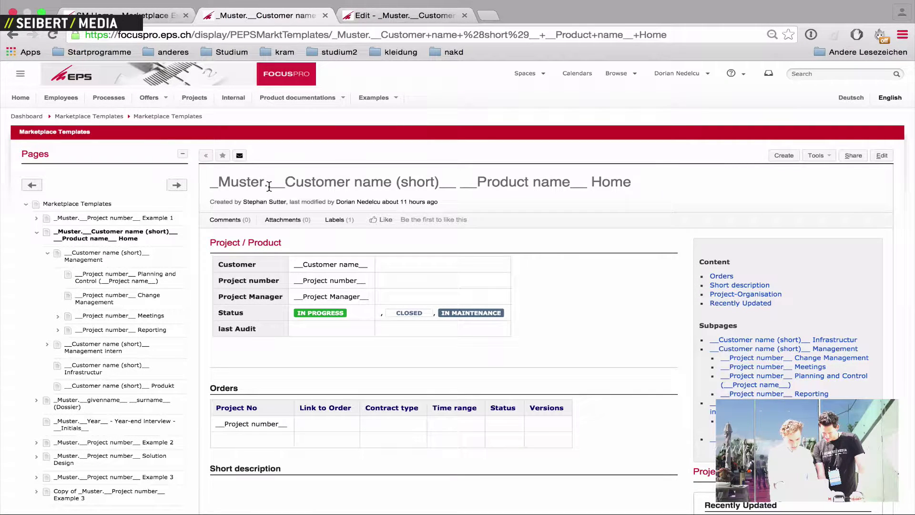
{"action": "left_click_drag", "start_coordinate": [269, 185], "coordinate": [457, 179]}
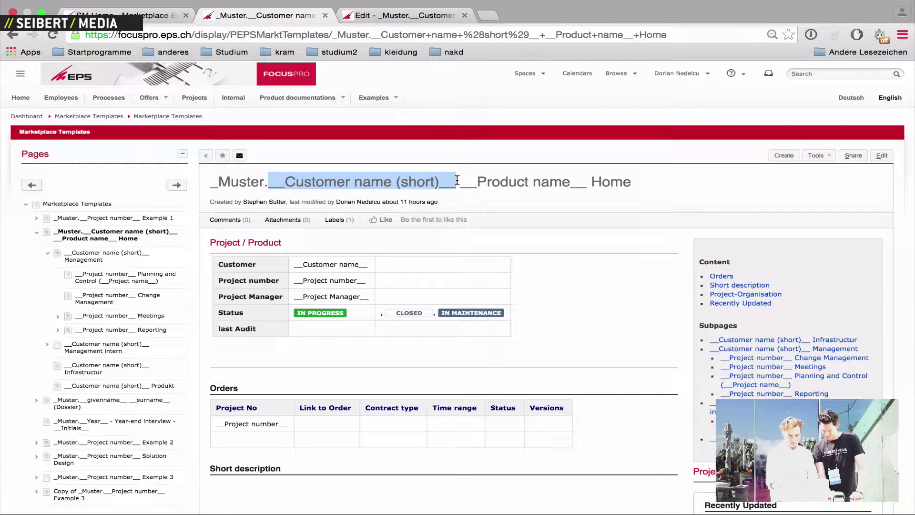
{"action": "left_click", "coordinate": [280, 201]}
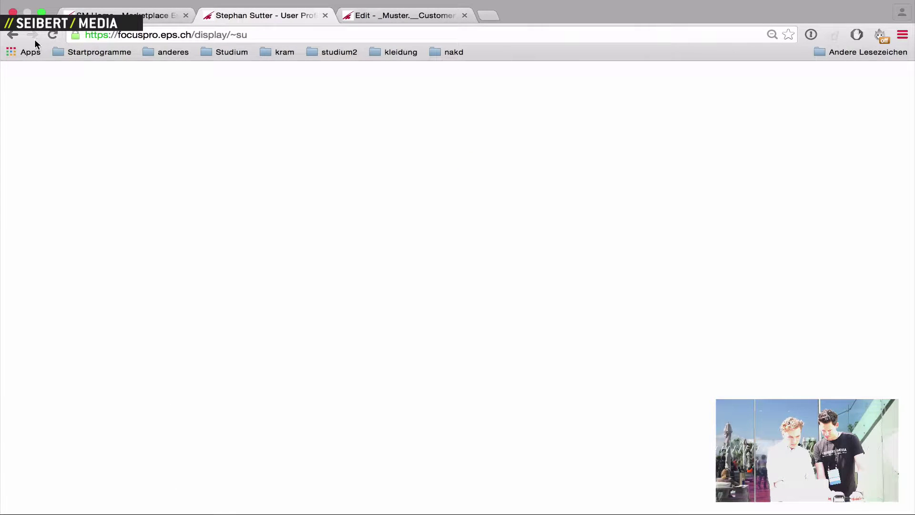
{"action": "left_click", "coordinate": [12, 36]}
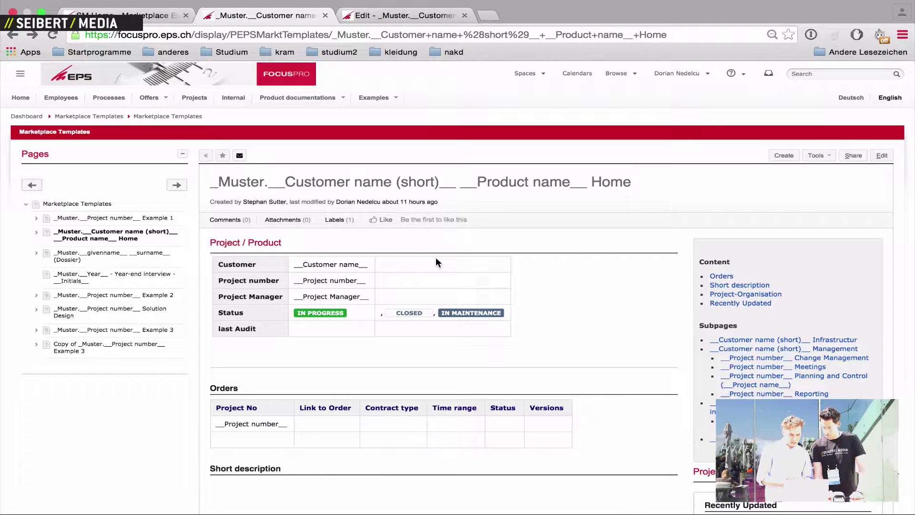
Expand the _Muster template home page in the Pages tree to reveal its four child pages
{"action": "left_click", "coordinate": [36, 232]}
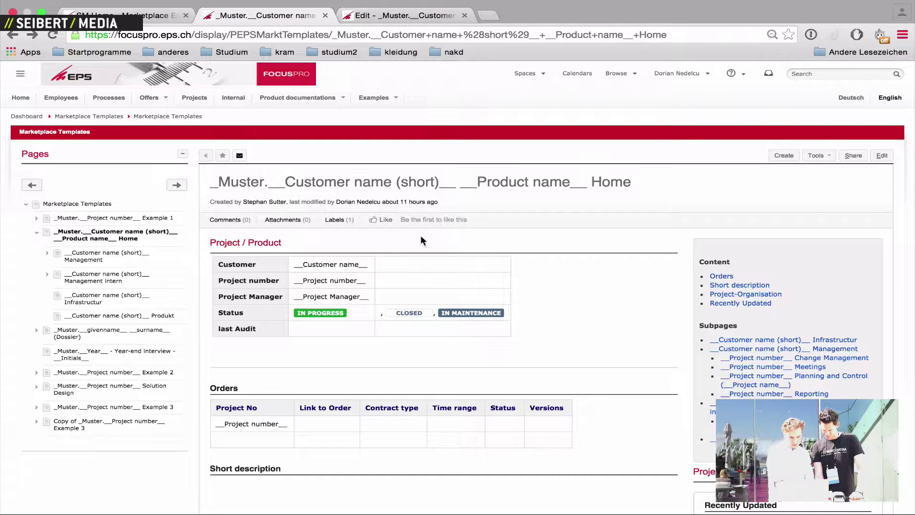
Put a __Customer Address__ placeholder in the Customer row's third cell and save the template
{"action": "left_click", "coordinate": [382, 21]}
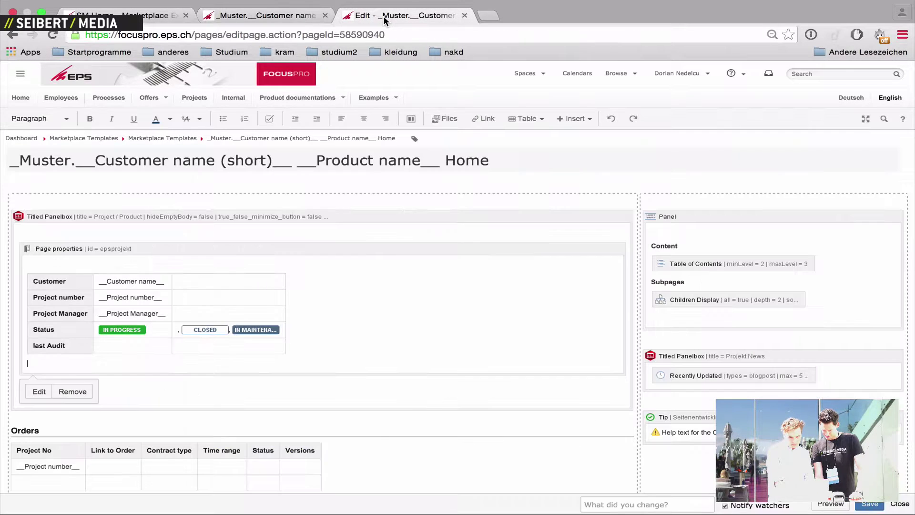
{"action": "left_click", "coordinate": [260, 285]}
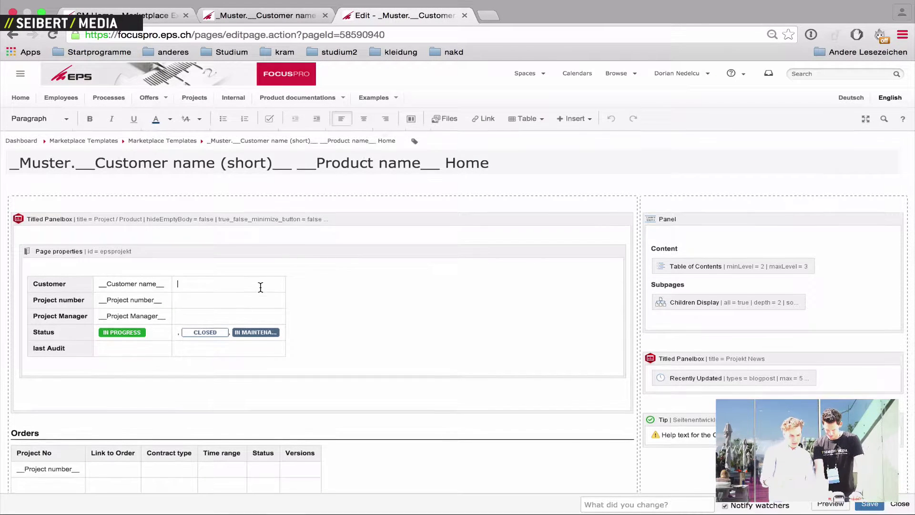
{"action": "type", "text": "text"}
{"action": "key", "text": "BackSpace"}
{"action": "key", "text": "BackSpace"}
{"action": "key", "text": "BackSpace"}
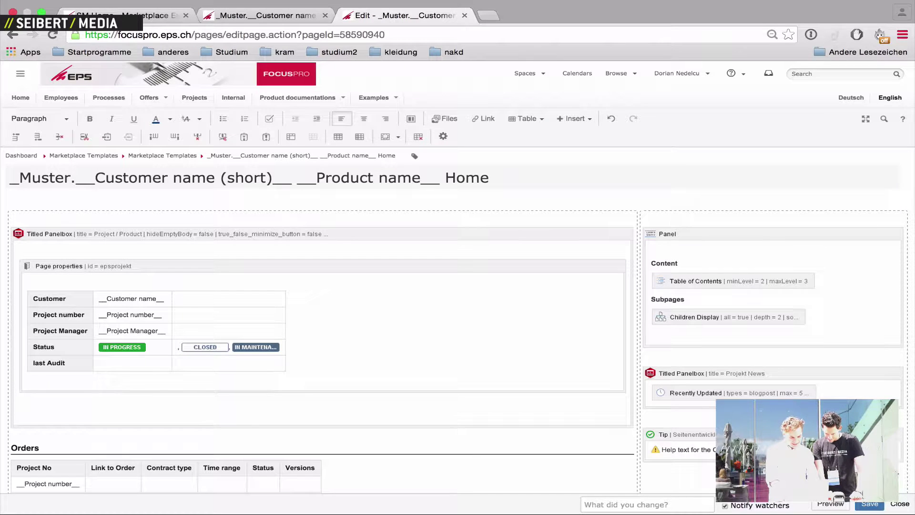
{"action": "type", "text": "__"}
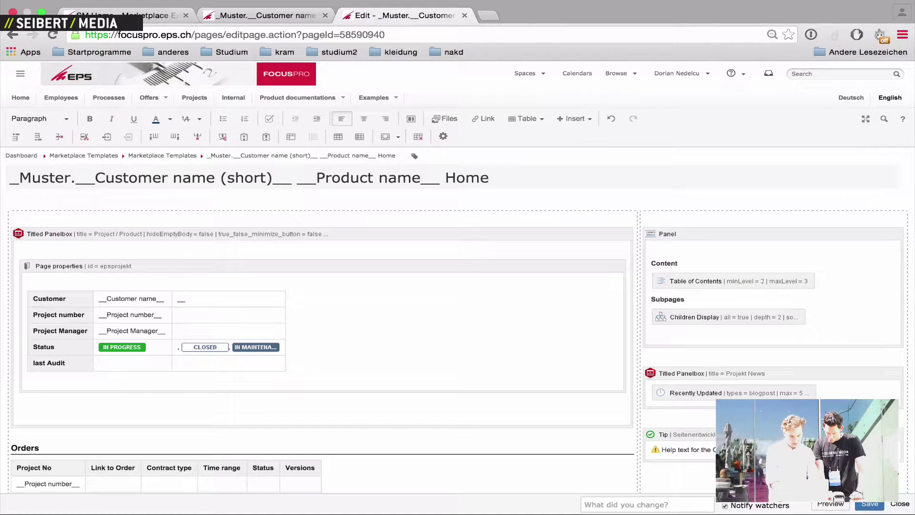
{"action": "type", "text": "Custo"}
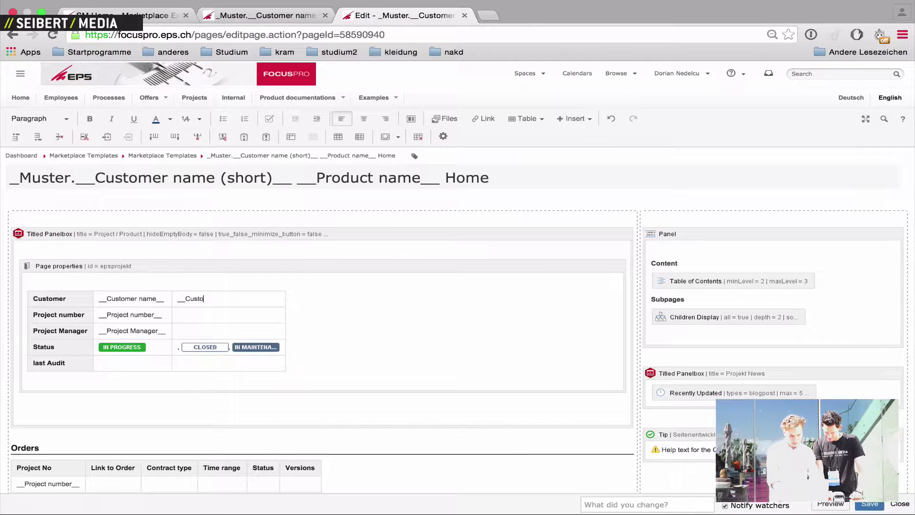
{"action": "type", "text": "mer Addr"}
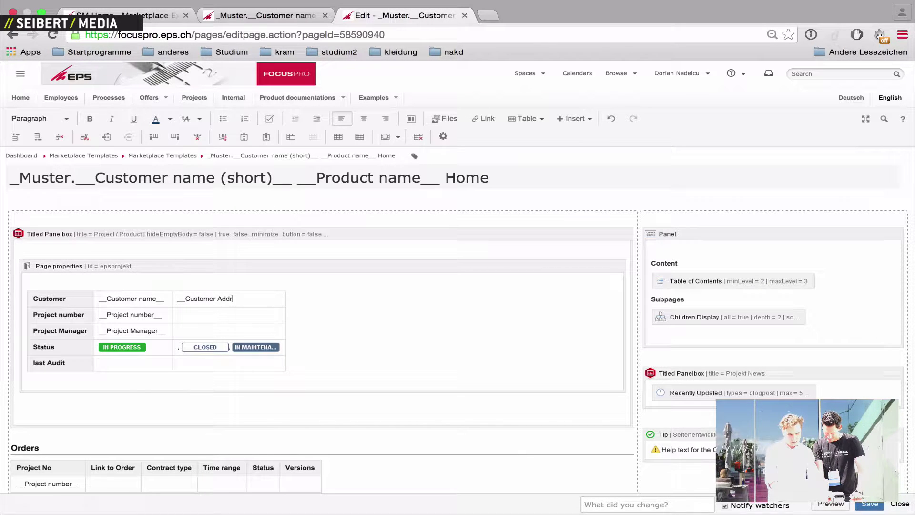
{"action": "type", "text": "ess__"}
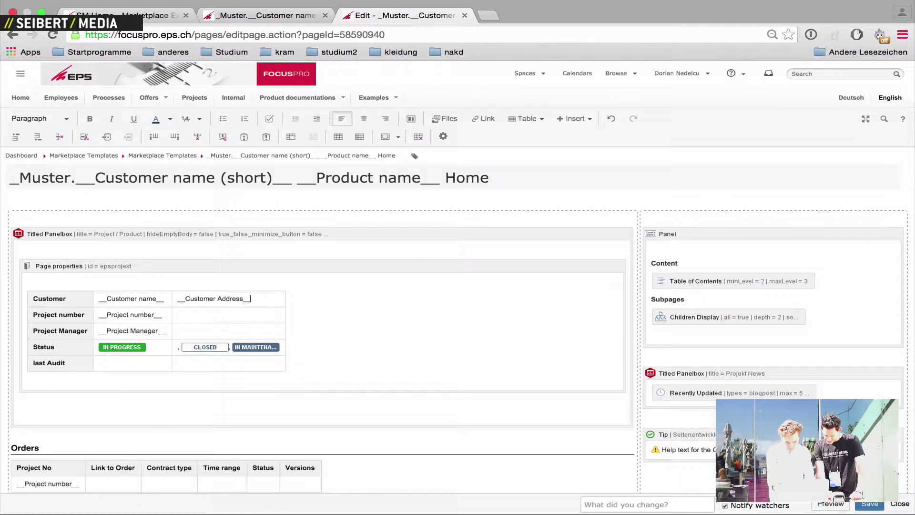
{"action": "left_click", "coordinate": [869, 504]}
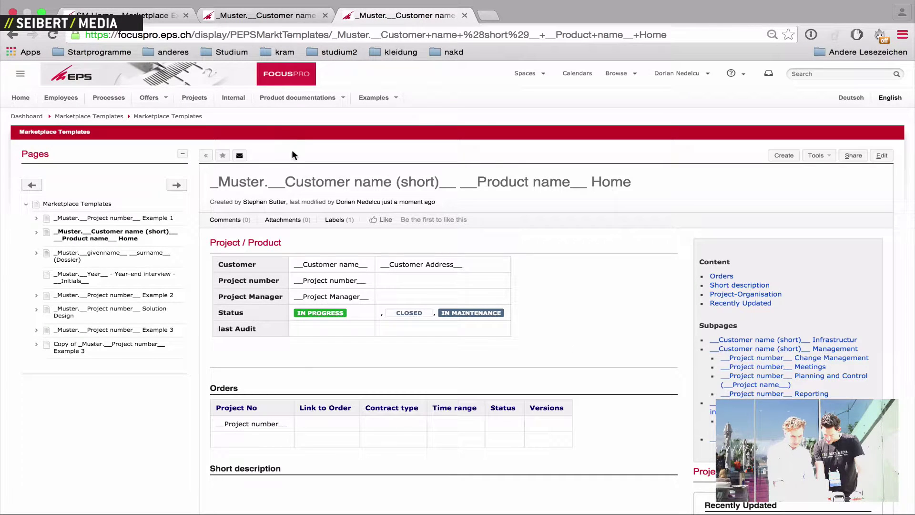
Go back to the SM Home tab and open the New Project Example page
{"action": "left_click", "coordinate": [135, 14]}
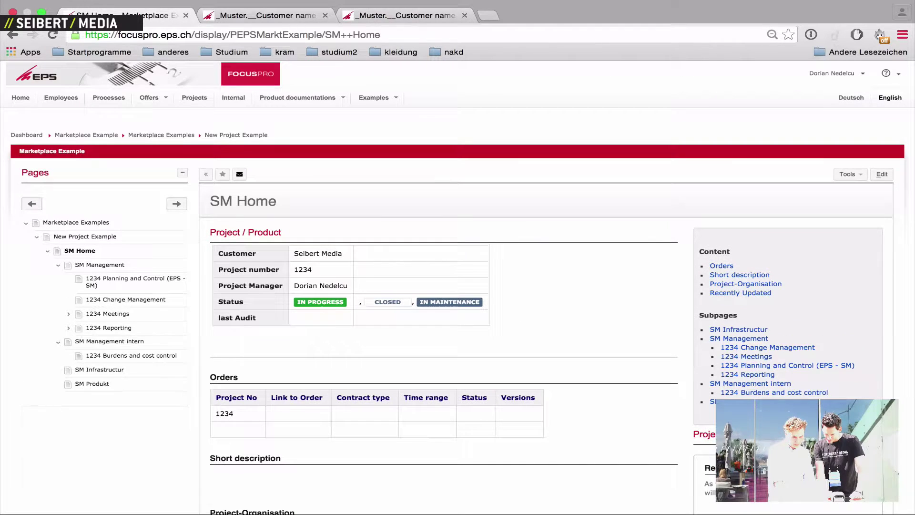
{"action": "left_click", "coordinate": [104, 238]}
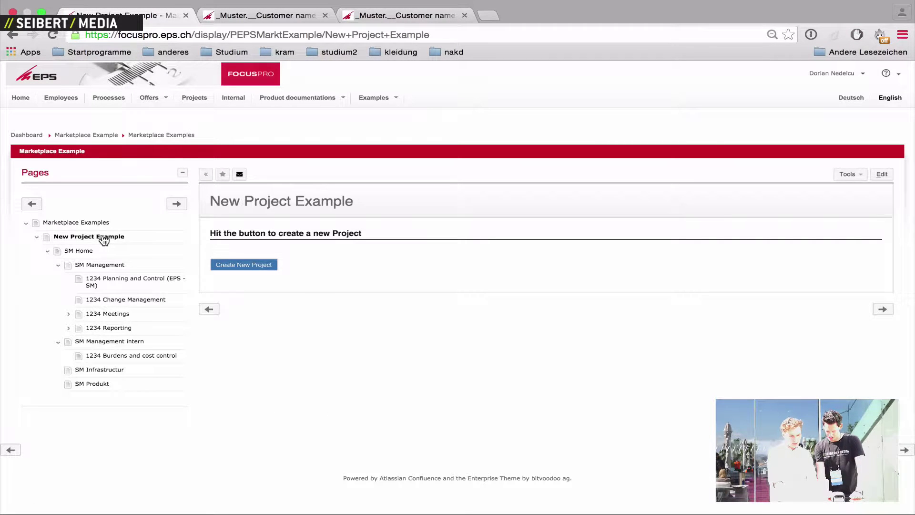
{"action": "left_click", "coordinate": [270, 271]}
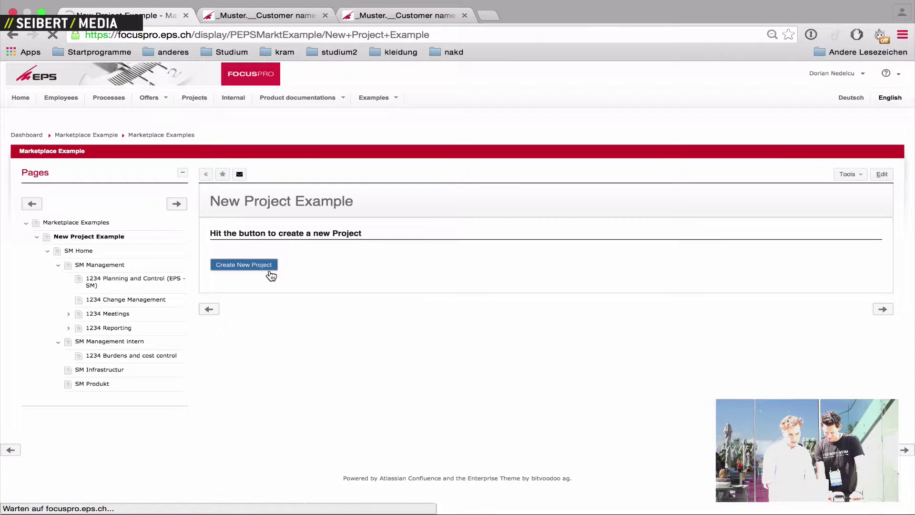
{"action": "scroll", "coordinate": [334, 384], "scroll_direction": "down", "scroll_amount": 2}
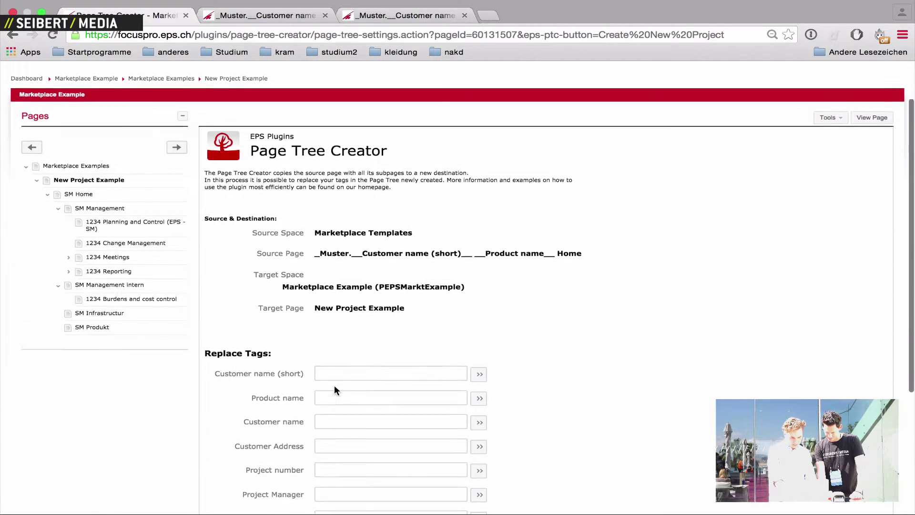
{"action": "scroll", "coordinate": [334, 385], "scroll_direction": "down", "scroll_amount": 2}
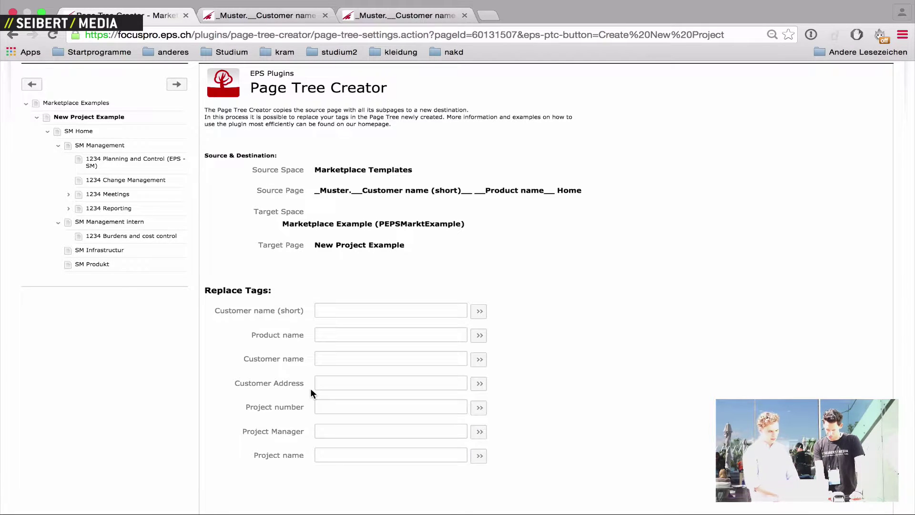
{"action": "scroll", "coordinate": [310, 392], "scroll_direction": "down", "scroll_amount": 3}
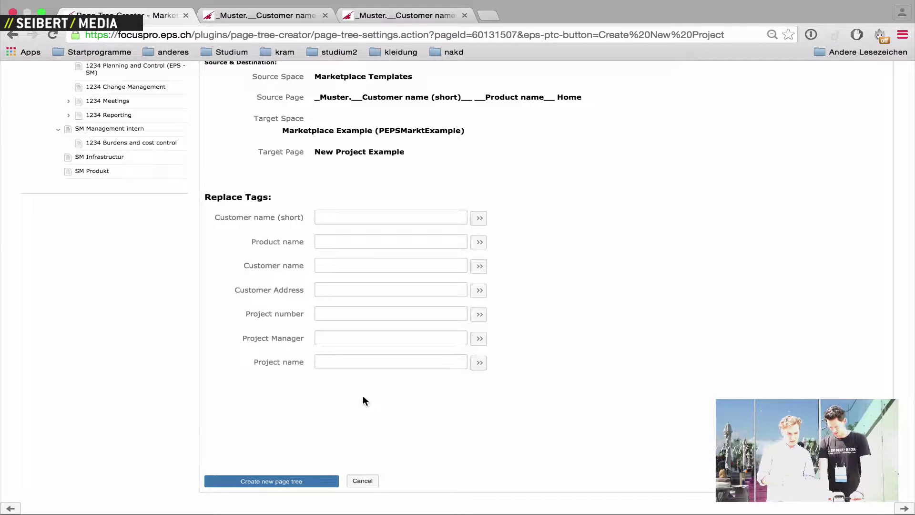
{"action": "scroll", "coordinate": [373, 316], "scroll_direction": "up", "scroll_amount": 5}
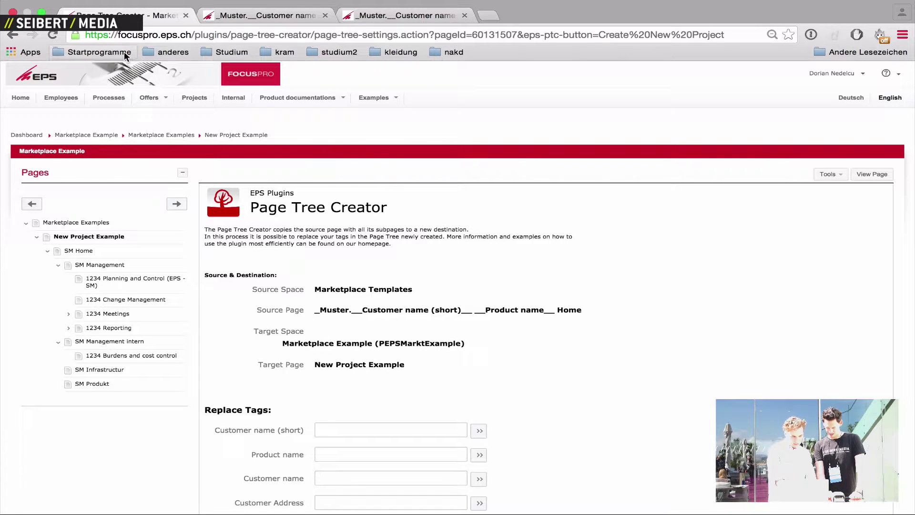
Open Create Page Tree for the template with Copy without replacing Tags checked, expanding its Management branch
{"action": "left_click", "coordinate": [14, 36]}
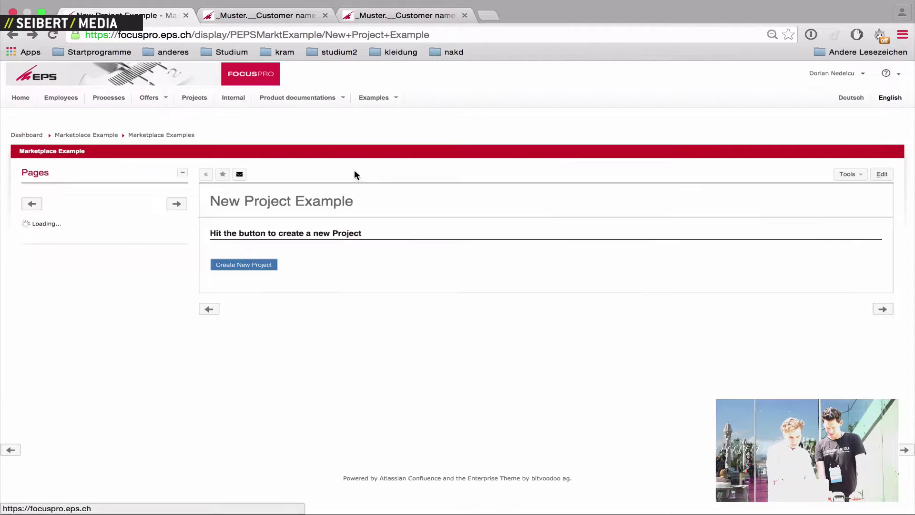
{"action": "left_click", "coordinate": [295, 12]}
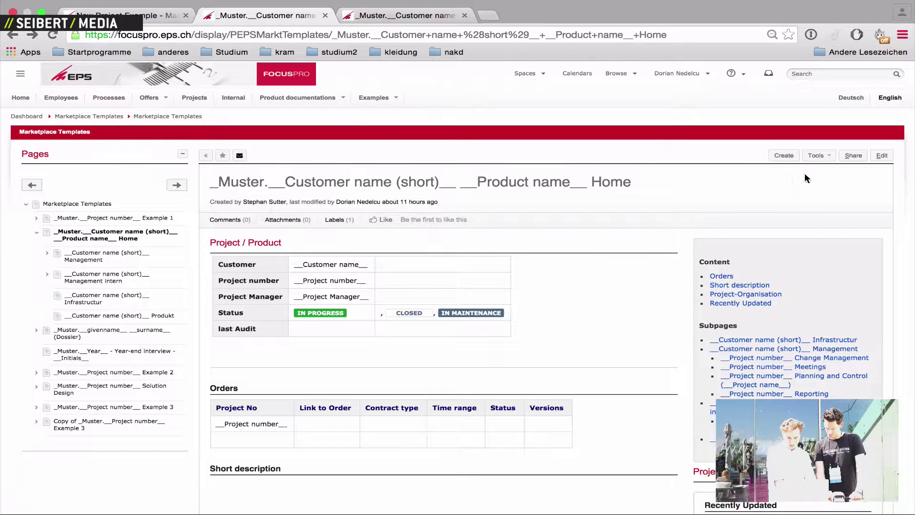
{"action": "left_click", "coordinate": [816, 155]}
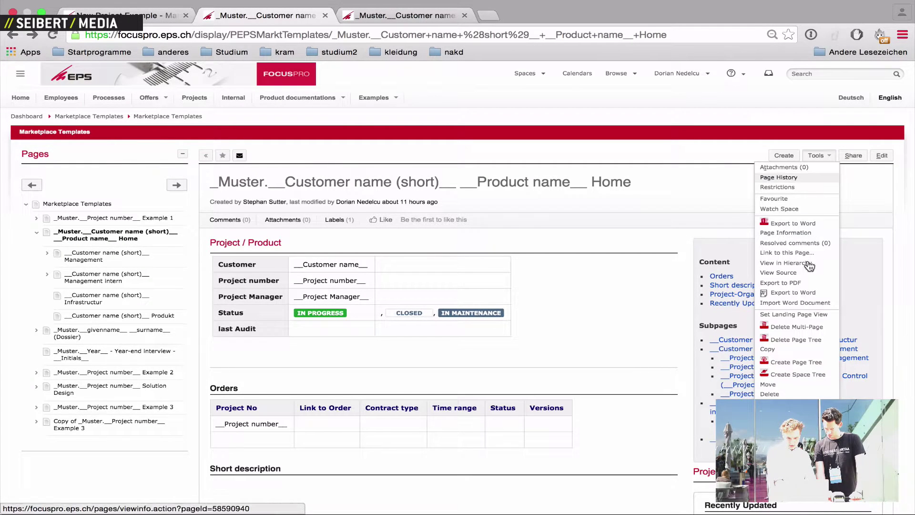
{"action": "left_click", "coordinate": [810, 363]}
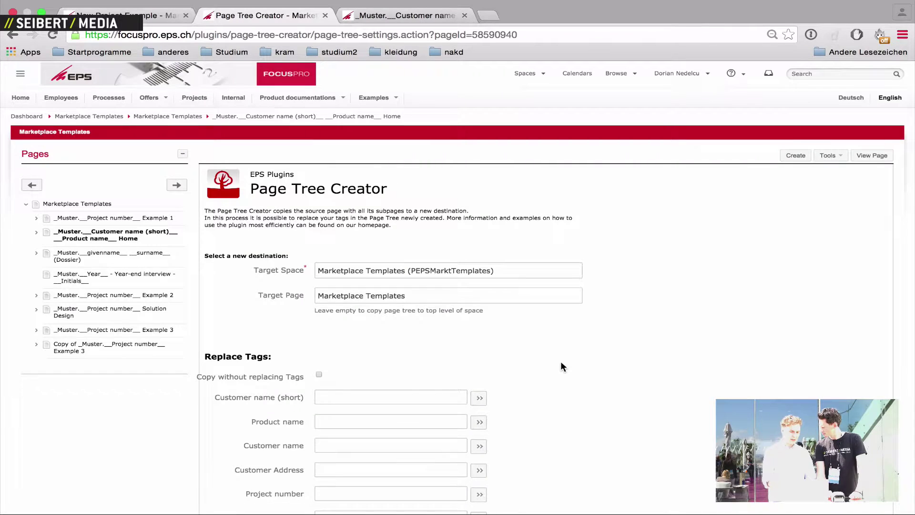
{"action": "scroll", "coordinate": [561, 362], "scroll_direction": "down", "scroll_amount": 3}
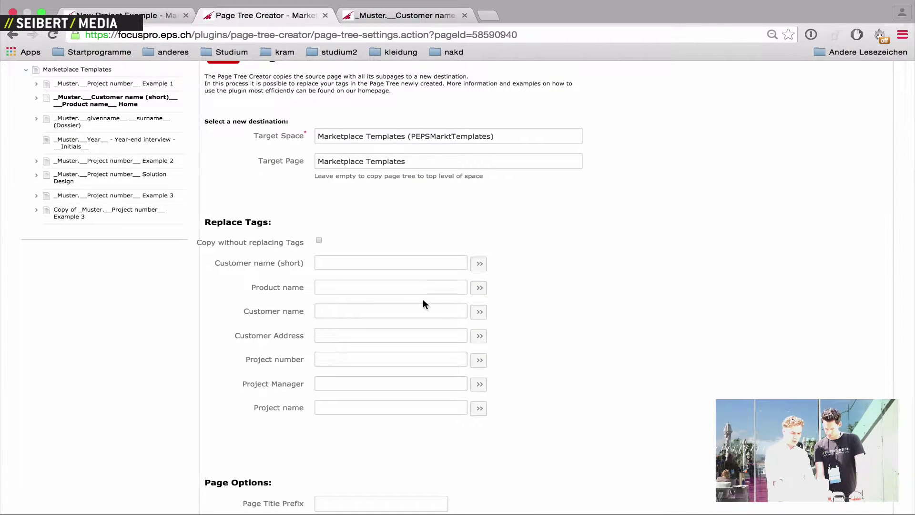
{"action": "left_click", "coordinate": [318, 240]}
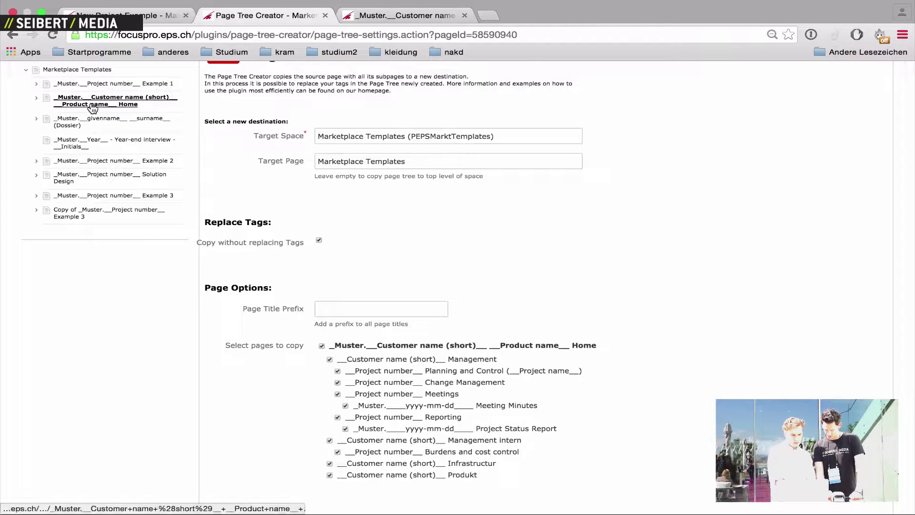
{"action": "left_click", "coordinate": [36, 98]}
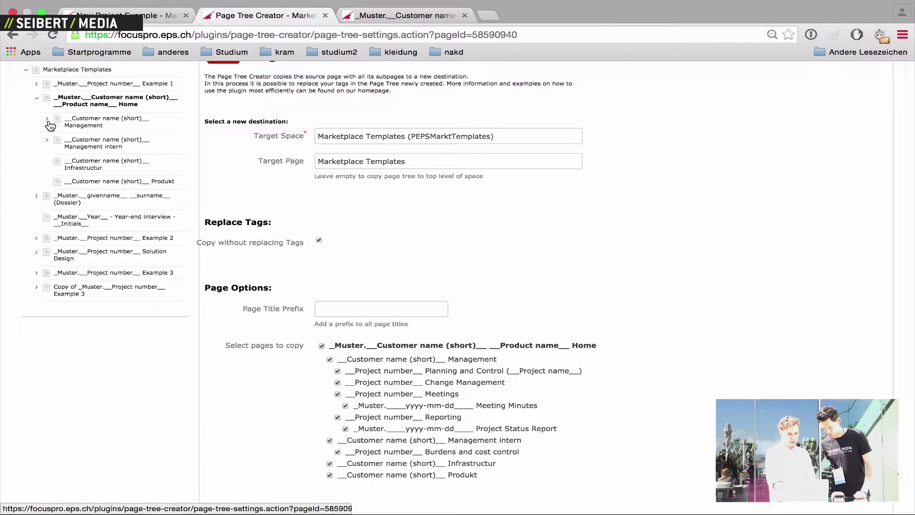
{"action": "left_click", "coordinate": [47, 119]}
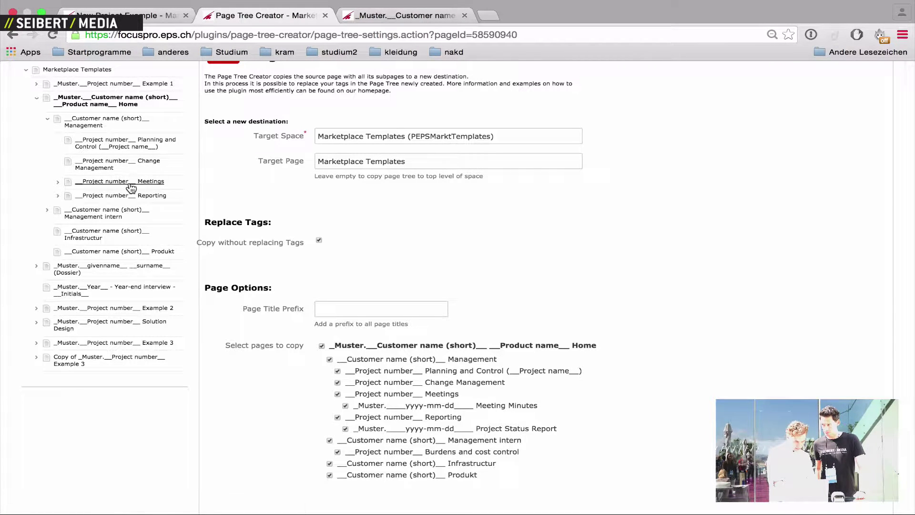
Look at the template's Meetings page, then open the project's 1234 Meetings page
{"action": "left_click", "coordinate": [121, 185]}
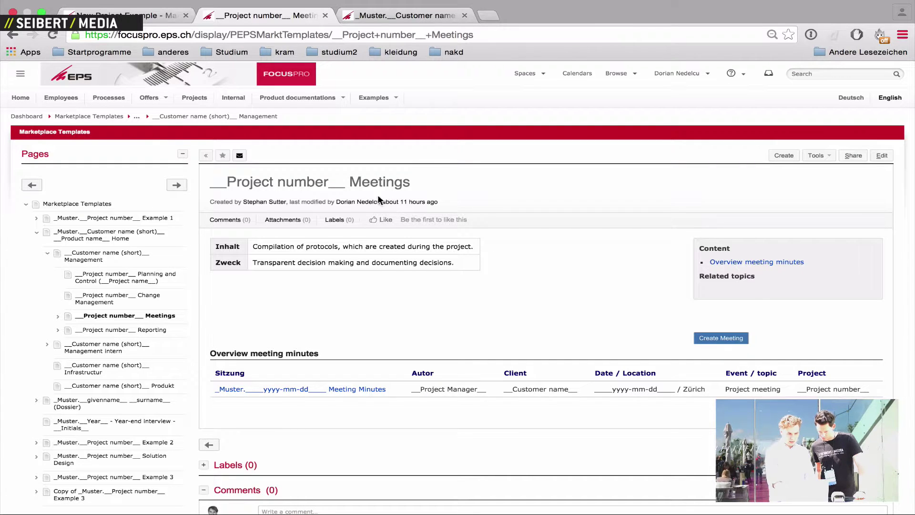
{"action": "scroll", "coordinate": [457, 286], "scroll_direction": "left", "scroll_amount": 5}
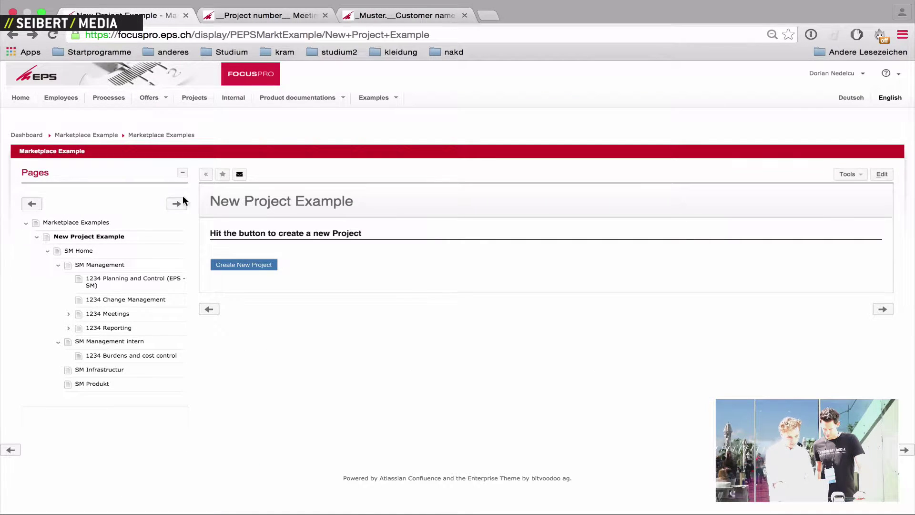
{"action": "left_click", "coordinate": [106, 314]}
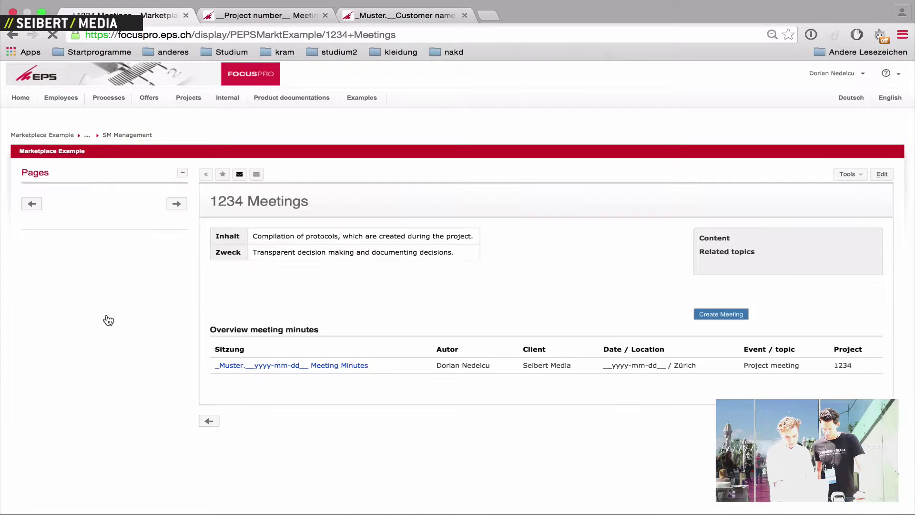
Create a meeting-minutes page dated 2016-05-24 under 1234 Meetings
{"action": "left_click", "coordinate": [728, 329]}
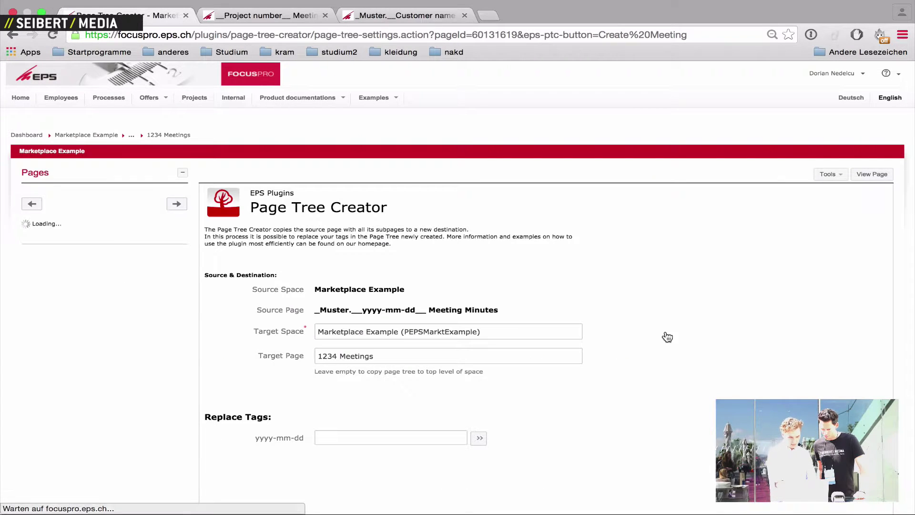
{"action": "type", "text": "2016"}
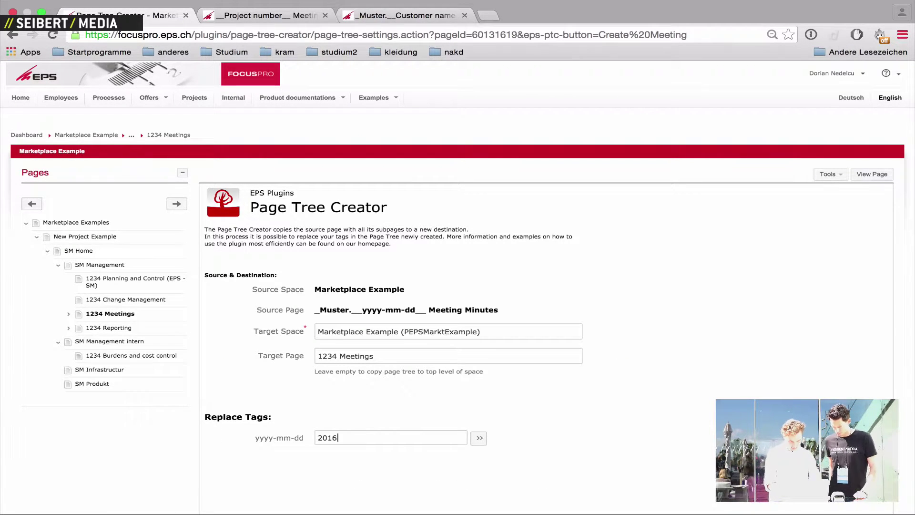
{"action": "type", "text": "-05-24"}
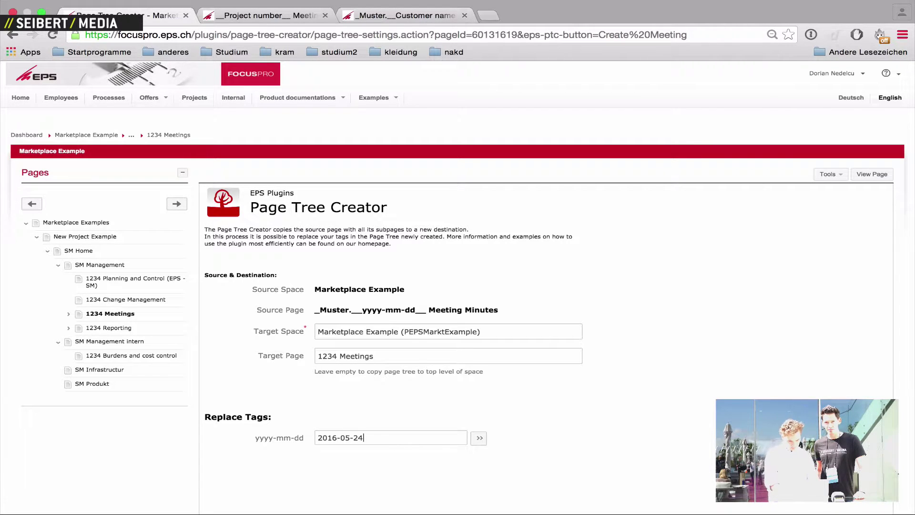
{"action": "scroll", "coordinate": [419, 482], "scroll_direction": "down", "scroll_amount": 2}
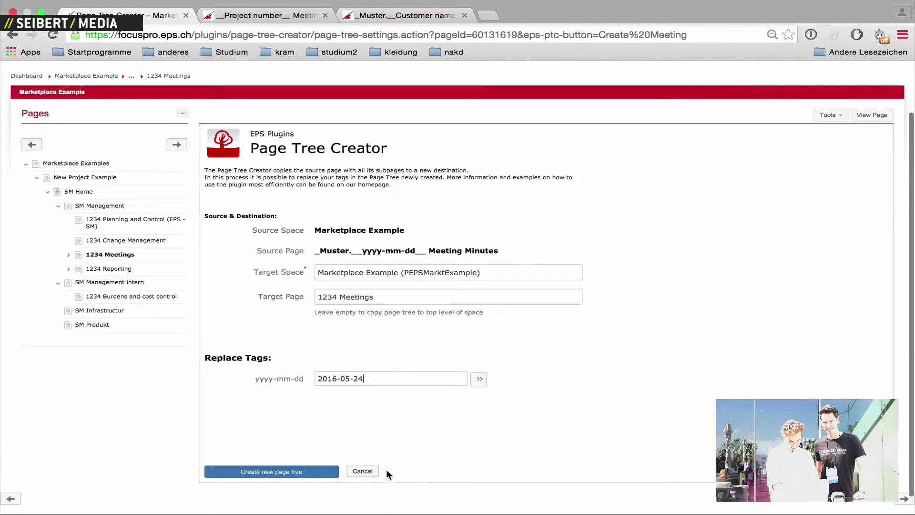
{"action": "left_click", "coordinate": [314, 471]}
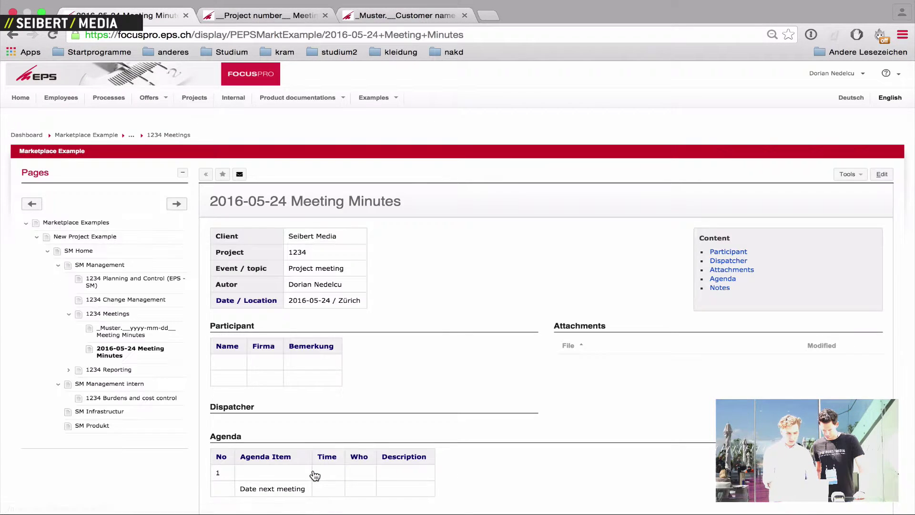
Review the 2016-05-24 meeting minutes, then open SM Home from the Pages tree
{"action": "scroll", "coordinate": [376, 385], "scroll_direction": "down", "scroll_amount": 3}
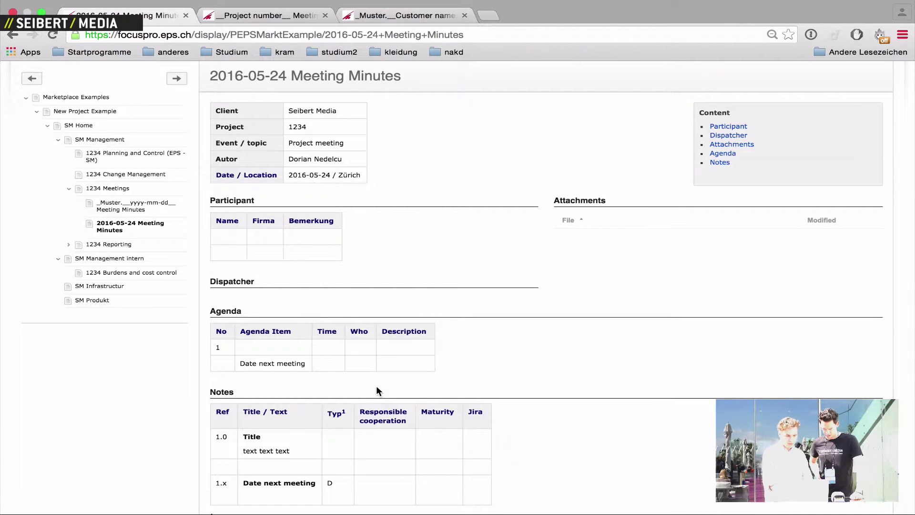
{"action": "scroll", "coordinate": [350, 279], "scroll_direction": "up", "scroll_amount": 3}
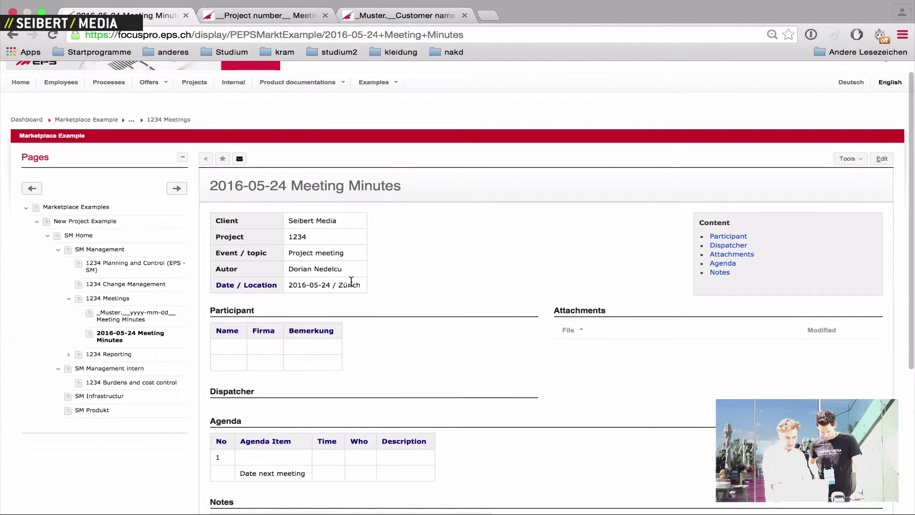
{"action": "scroll", "coordinate": [351, 284], "scroll_direction": "down", "scroll_amount": 1}
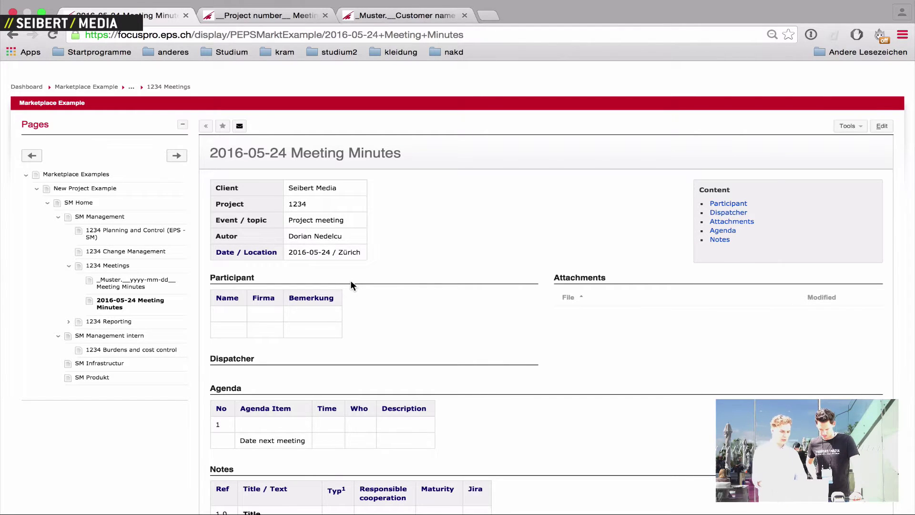
{"action": "left_click", "coordinate": [78, 202]}
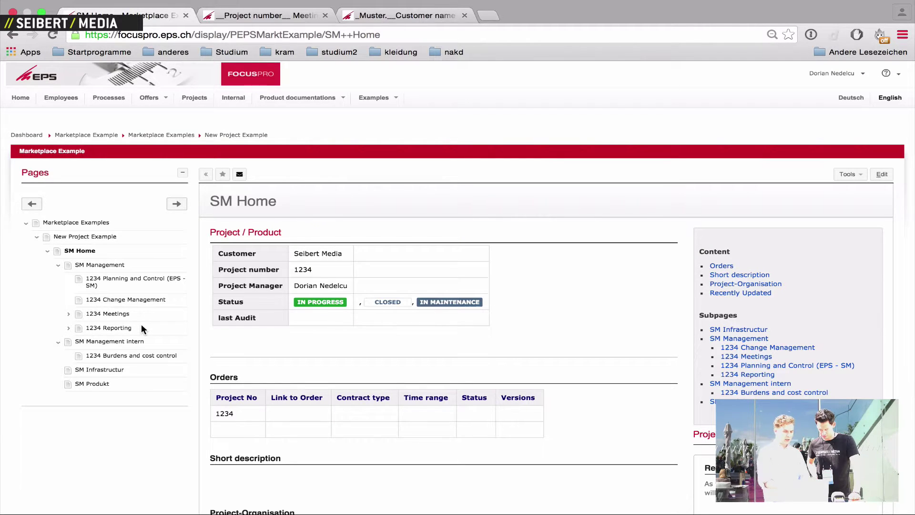
Delete the entire SM Home page tree, including its meeting minutes, using Page Tree Eraser
{"action": "left_click", "coordinate": [847, 174]}
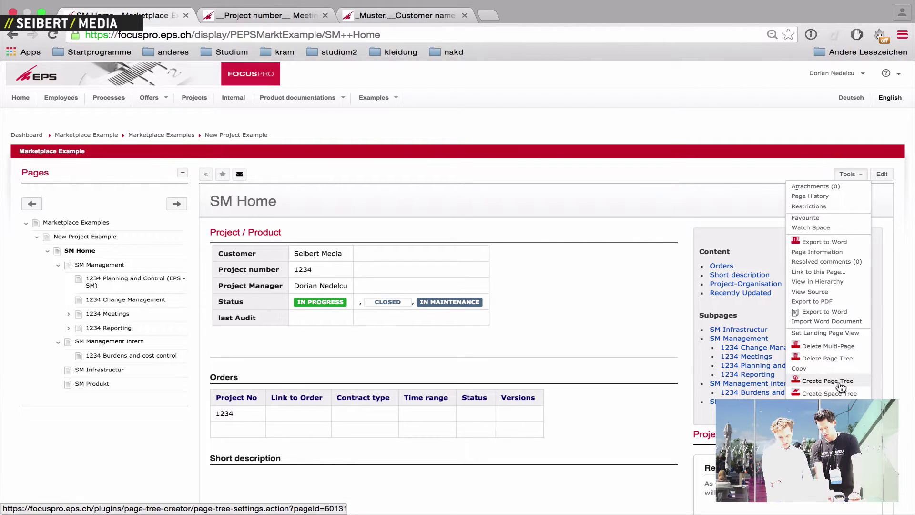
{"action": "left_click", "coordinate": [827, 358]}
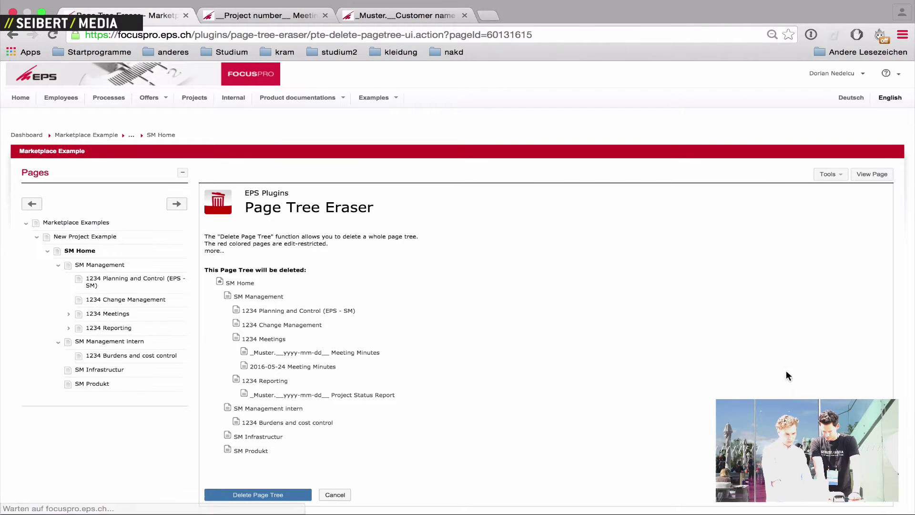
{"action": "left_click", "coordinate": [273, 495]}
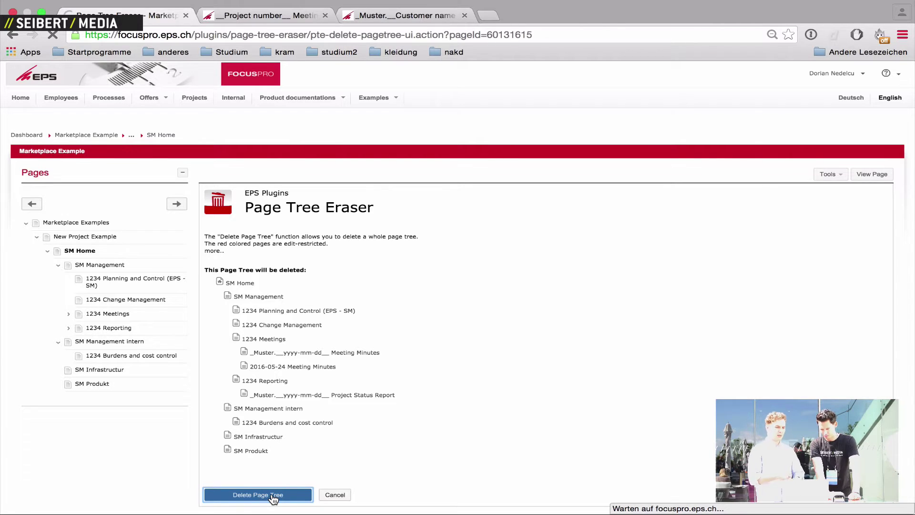